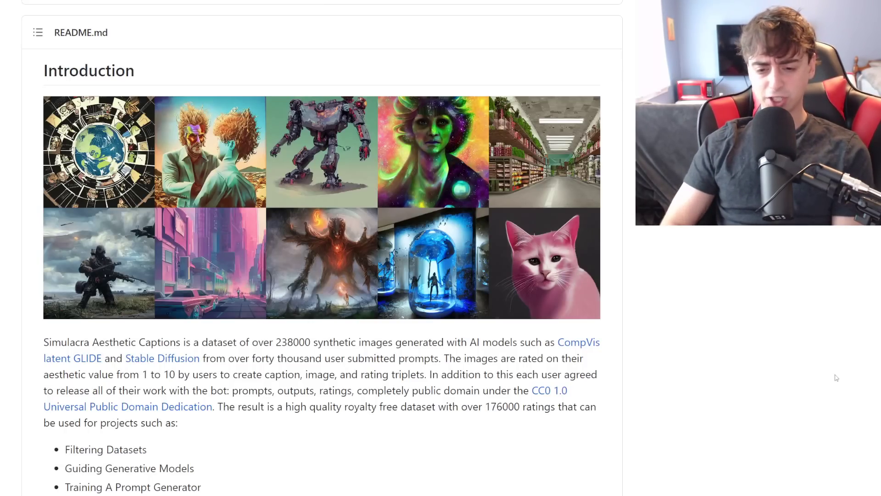
- Scroll through the dataset README, then follow the Stability AI beta sign-up link
scroll(836, 377, "down", 1)
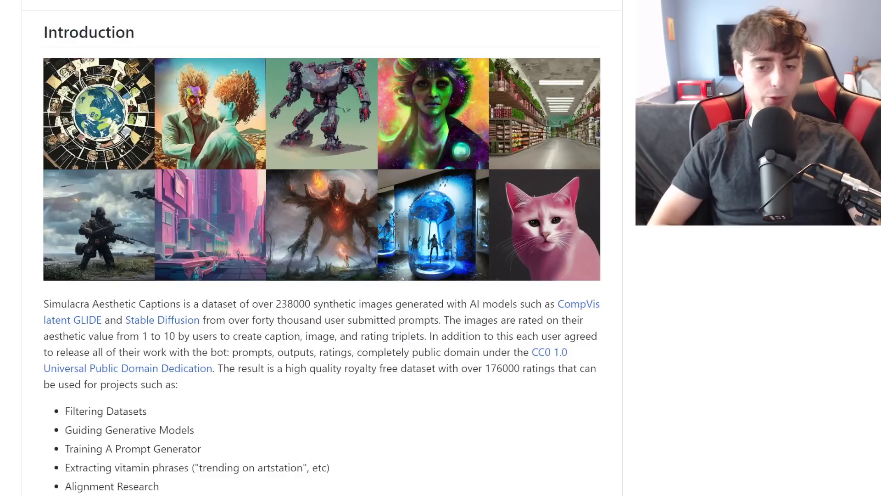
scroll(790, 339, "down", 1)
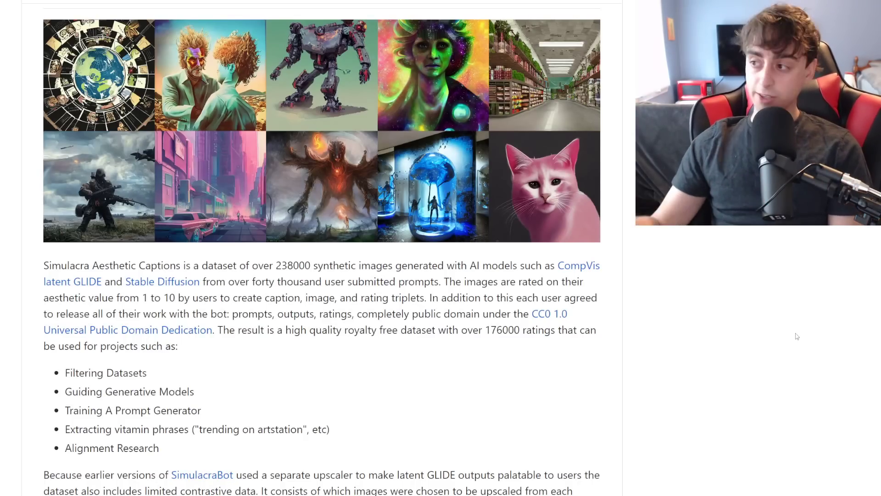
scroll(463, 294, "up", 2)
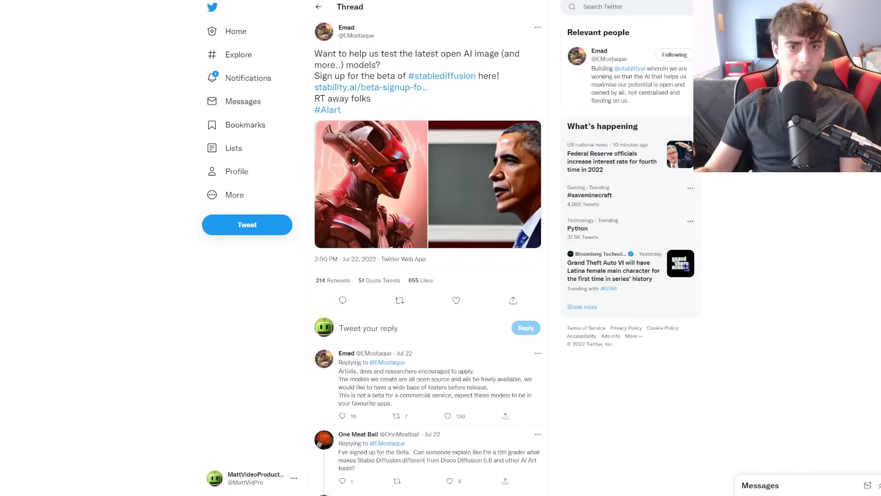
left_click(367, 87)
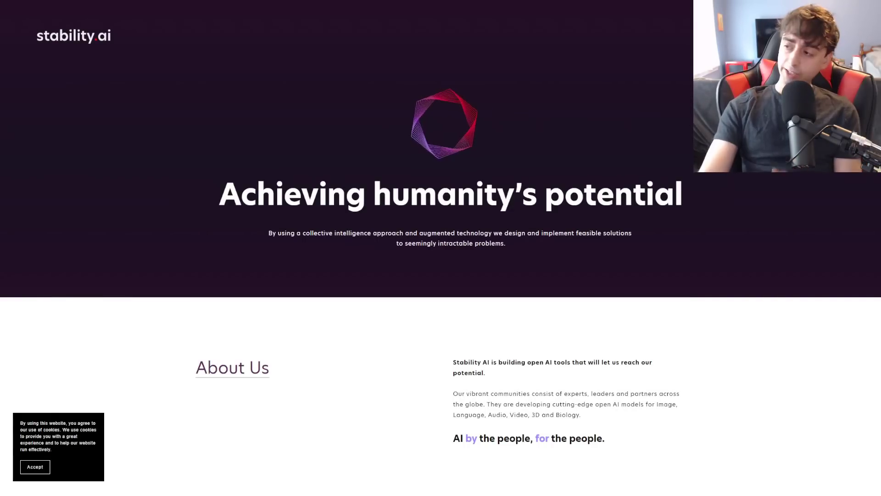
- Scroll the Stability AI homepage past About Us down to the Stable Diffusion Beta section
scroll(522, 314, "down", 6)
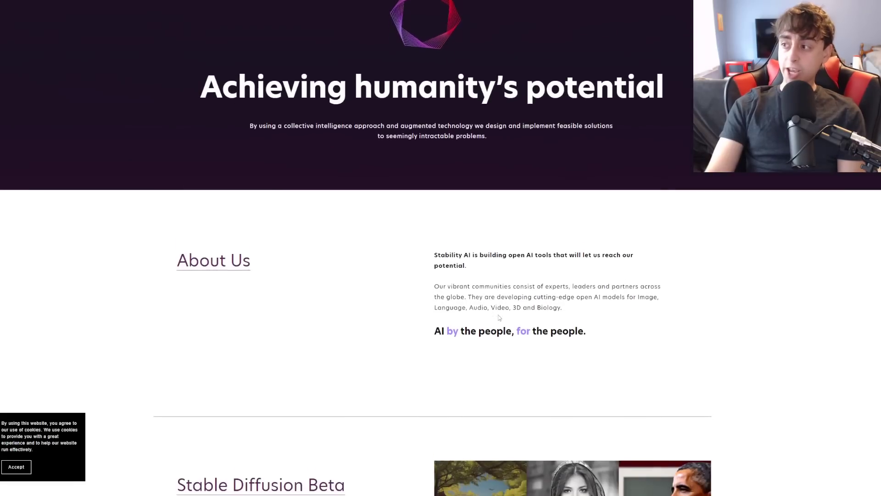
scroll(502, 315, "up", 2)
left_click_drag(433, 182, 599, 179)
scroll(604, 216, "down", 2)
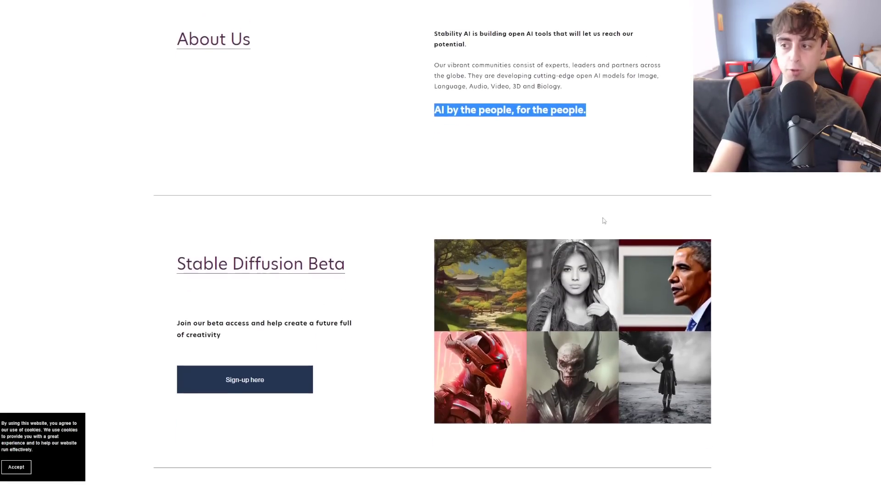
left_click(257, 207)
scroll(257, 207, "down", 2)
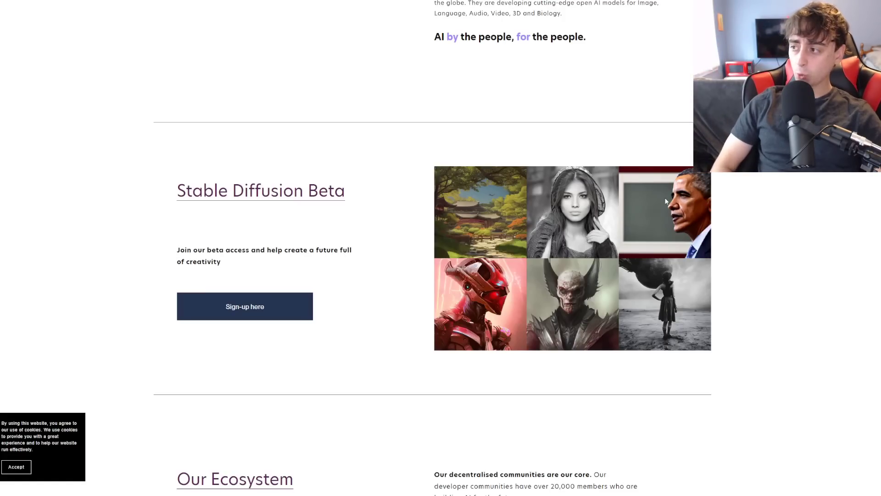
scroll(452, 273, "down", 8)
- Scroll through the Our Ecosystem partner logos and highlight the Imagine AI description
scroll(452, 272, "down", 5)
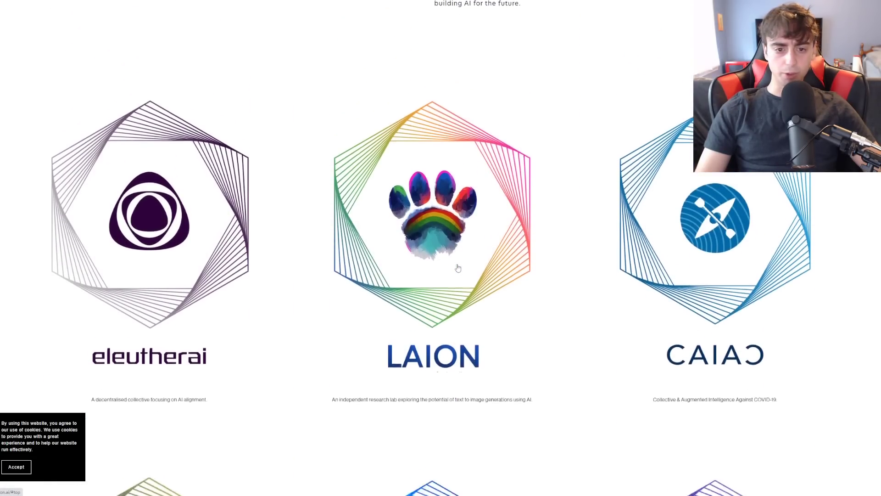
scroll(461, 266, "down", 6)
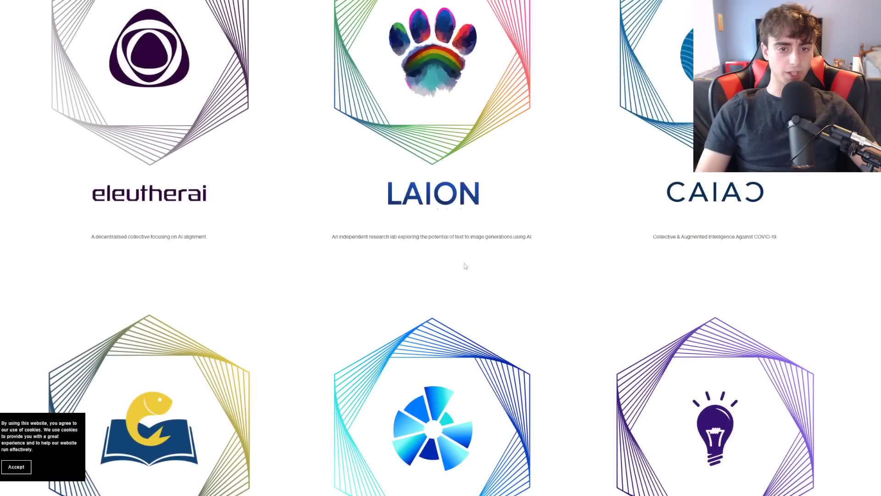
scroll(465, 266, "down", 4)
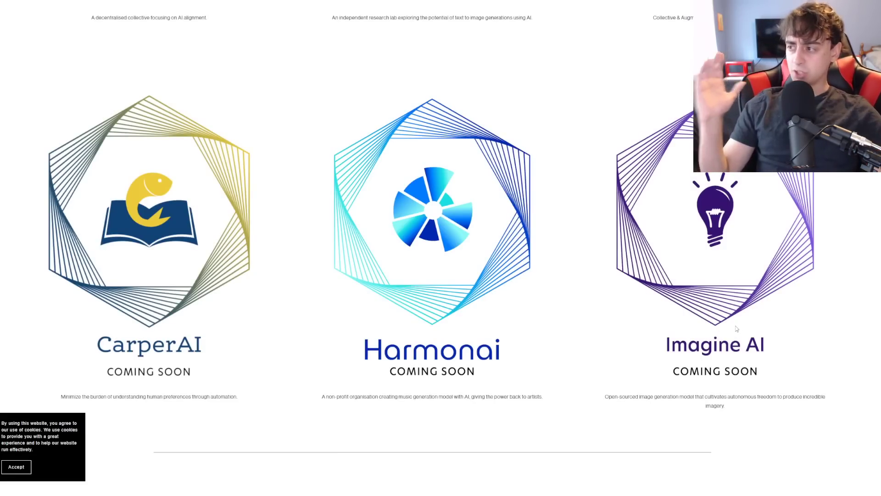
left_click_drag(603, 397, 786, 396)
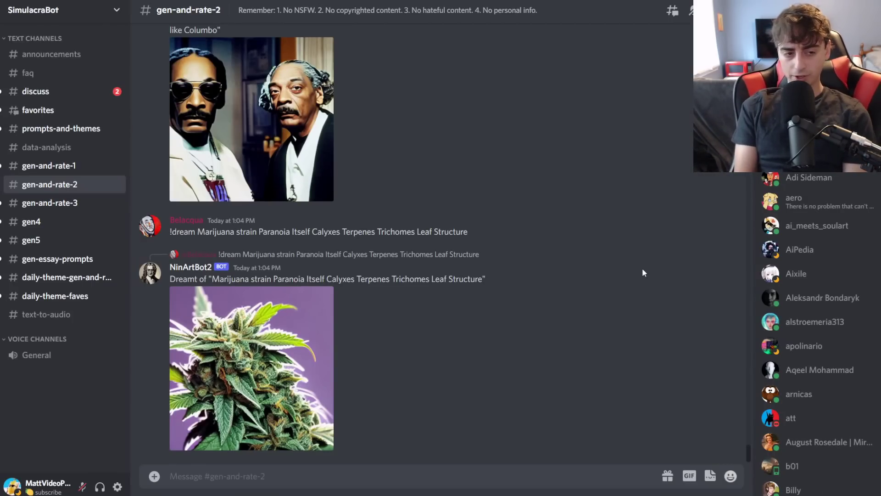
- Scroll through #gen-and-rate-2 and preview the Snoop Dogg image enlarged
scroll(464, 270, "up", 5)
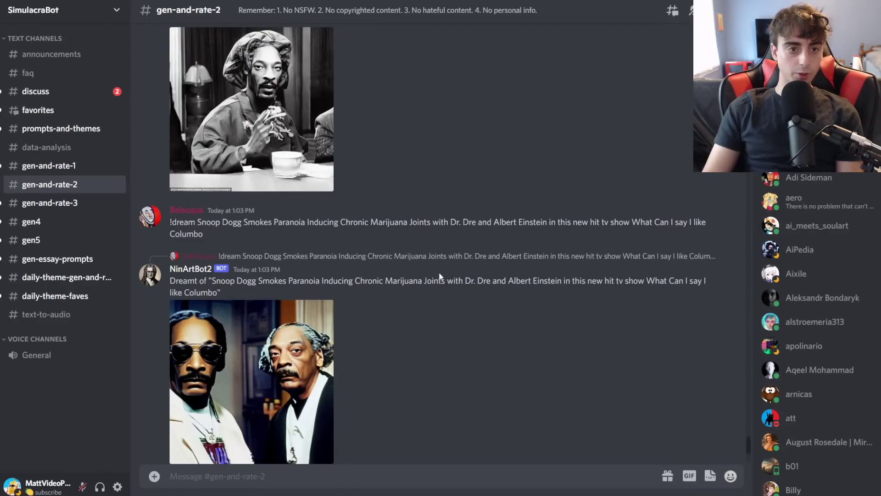
scroll(440, 276, "up", 2)
scroll(439, 275, "down", 1)
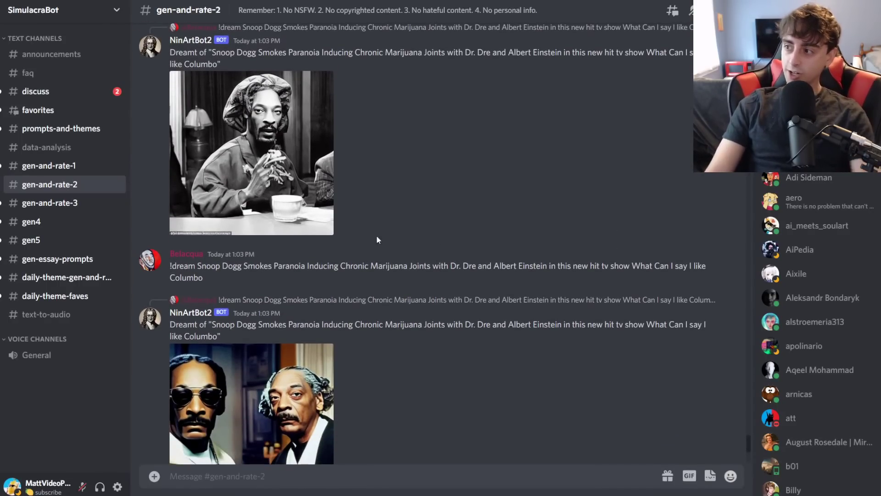
scroll(390, 249, "down", 1)
scroll(321, 183, "up", 1)
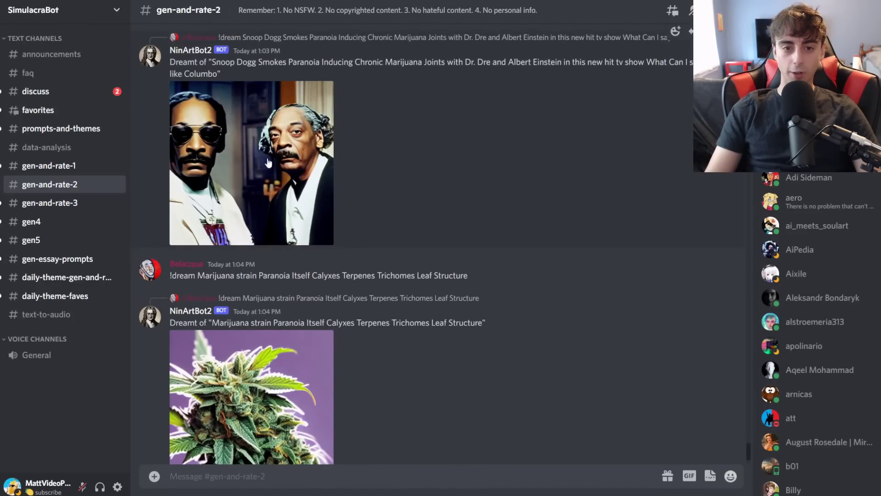
left_click(288, 166)
left_click(588, 220)
- Scroll further up and open the Albert Einstein portrait full size
scroll(370, 338, "up", 8)
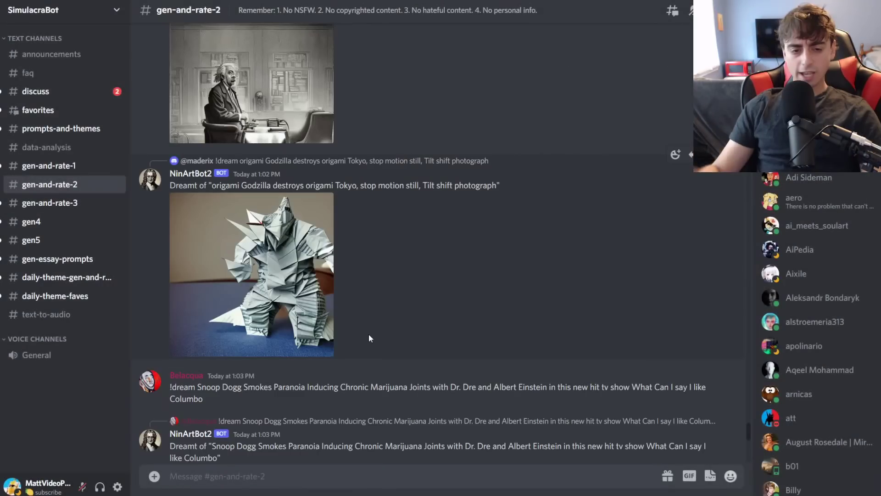
scroll(367, 293, "up", 20)
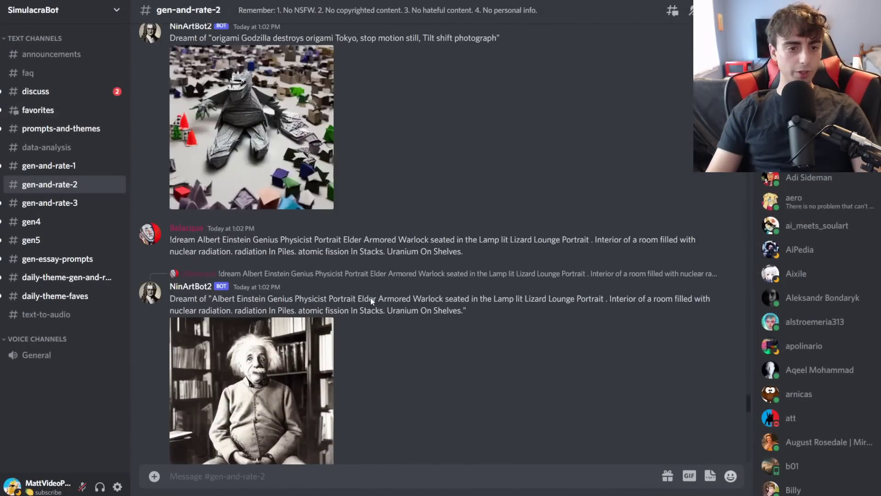
scroll(371, 298, "up", 3)
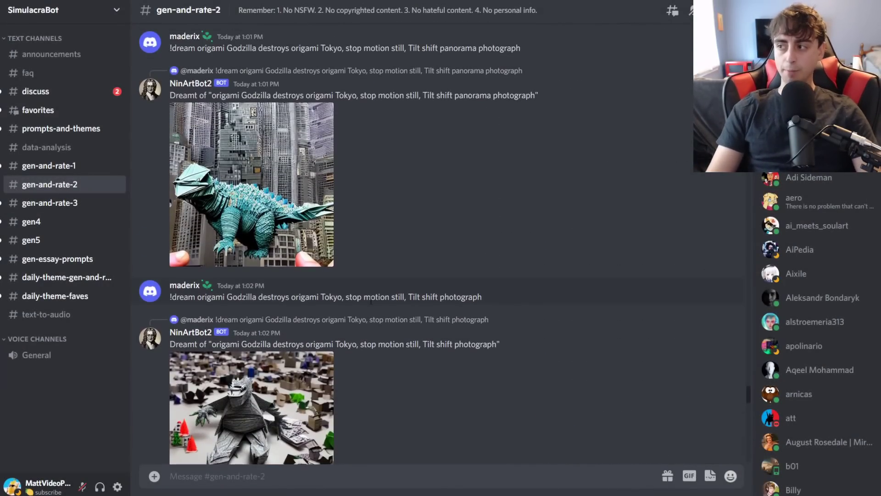
scroll(372, 300, "up", 7)
left_click(227, 266)
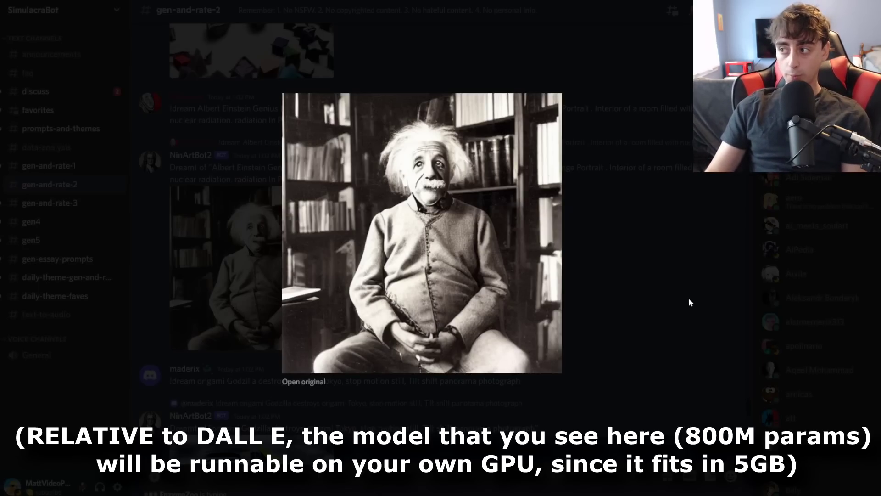
- View the origami Godzilla generation enlarged
left_click(633, 255)
scroll(560, 262, "down", 5)
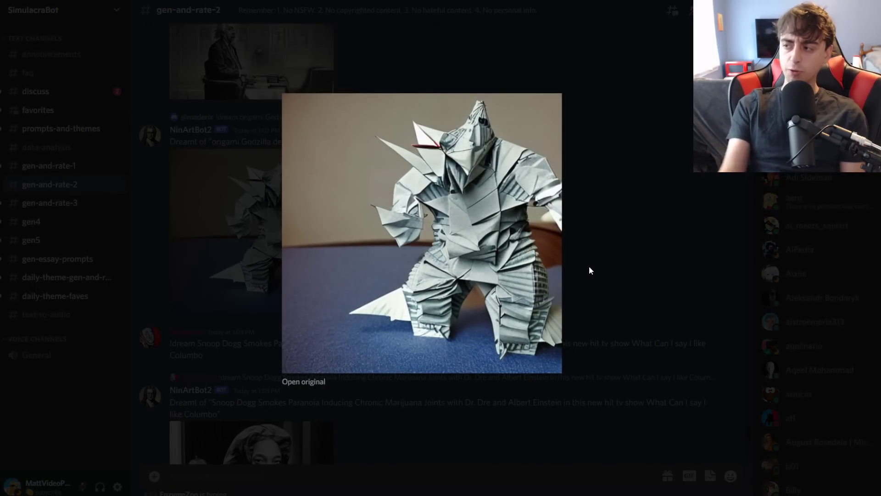
left_click(589, 269)
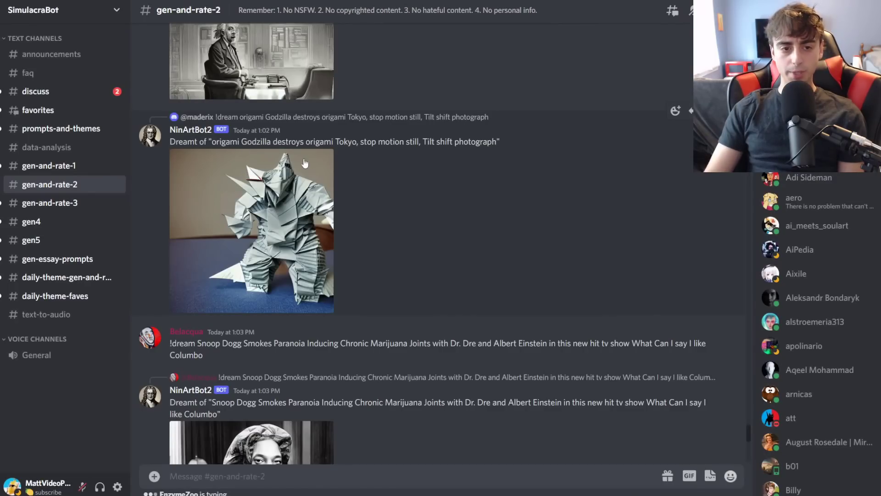
left_click(315, 195)
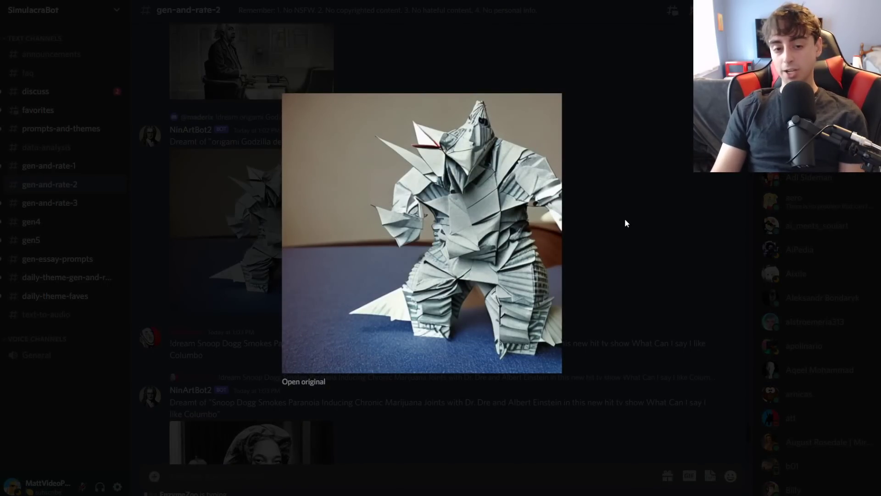
left_click(624, 220)
- Reopen the Einstein portrait, then enlarge the black panther portrait in gen-and-rate-3
scroll(321, 220, "up", 5)
left_click(294, 215)
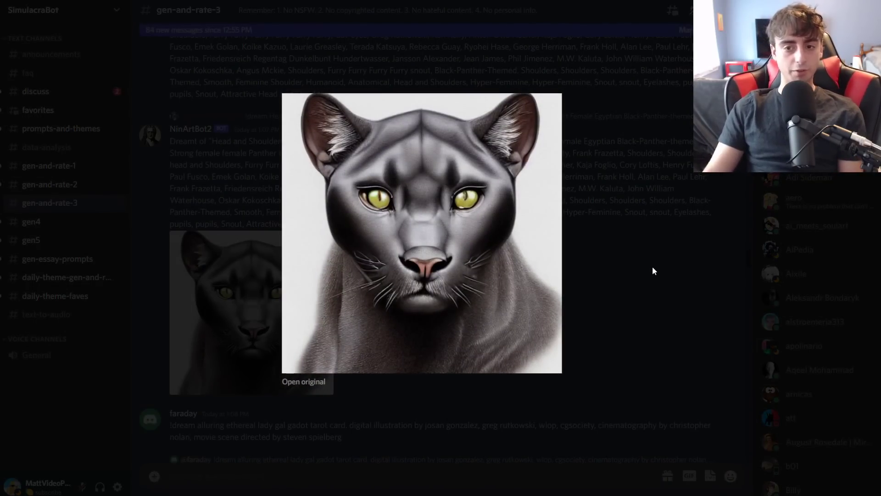
left_click(653, 270)
left_click(287, 310)
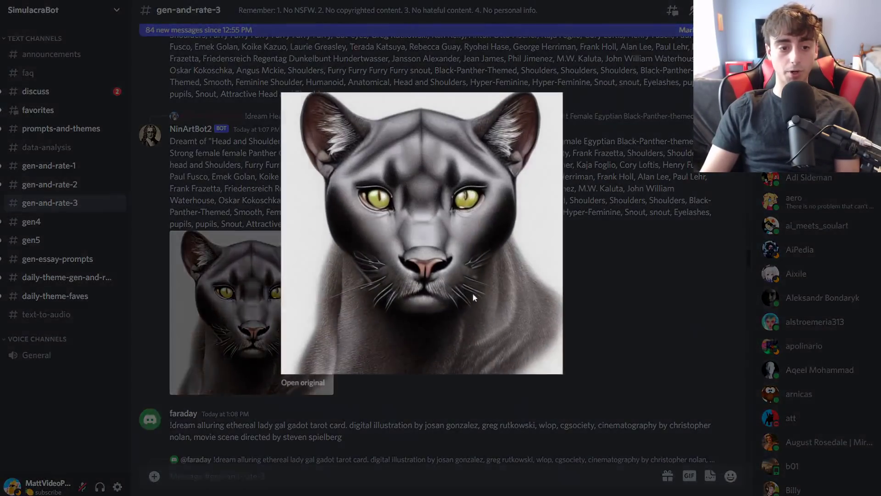
- Close the black panther preview and scroll back up through the channel
left_click(571, 285)
scroll(625, 306, "up", 5)
scroll(624, 307, "up", 10)
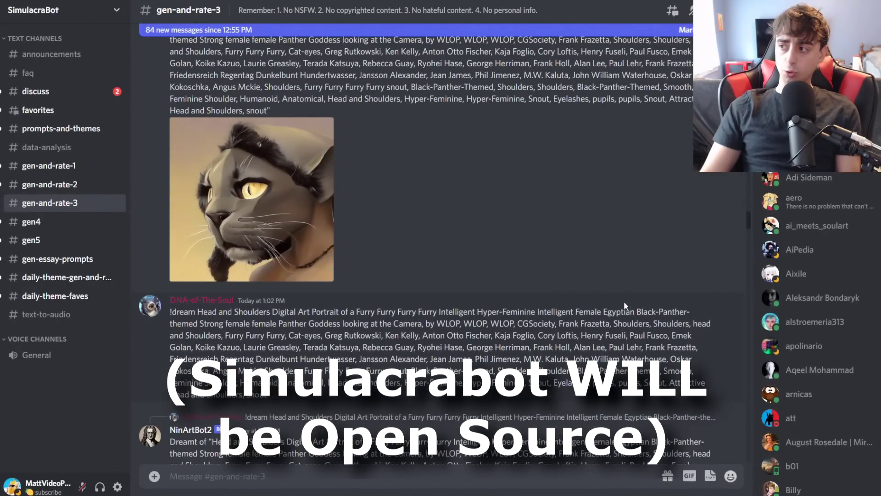
scroll(624, 305, "up", 15)
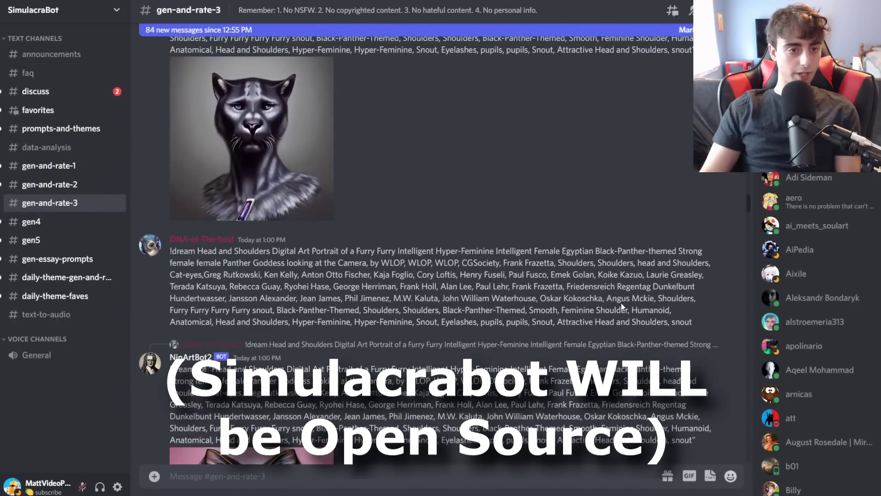
- In #gen4, scroll up to the iStock mountain illustration and view it enlarged
left_click(31, 221)
scroll(361, 244, "up", 5)
scroll(361, 244, "up", 10)
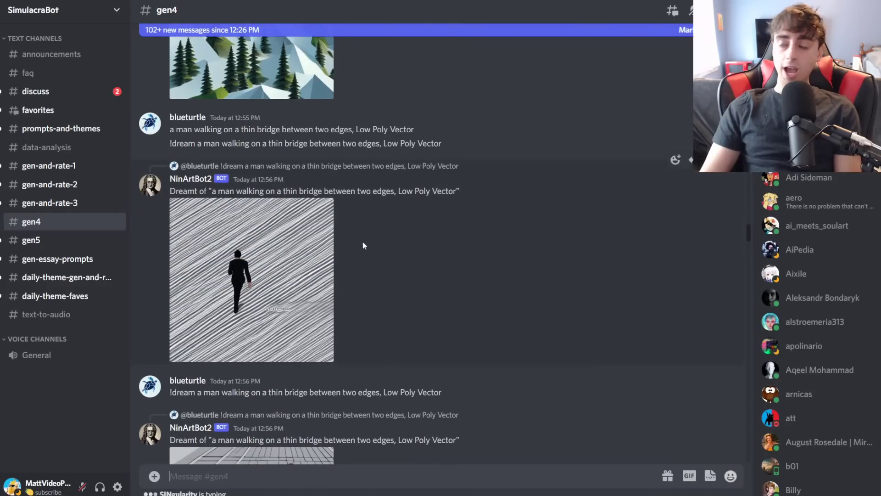
scroll(362, 243, "up", 3)
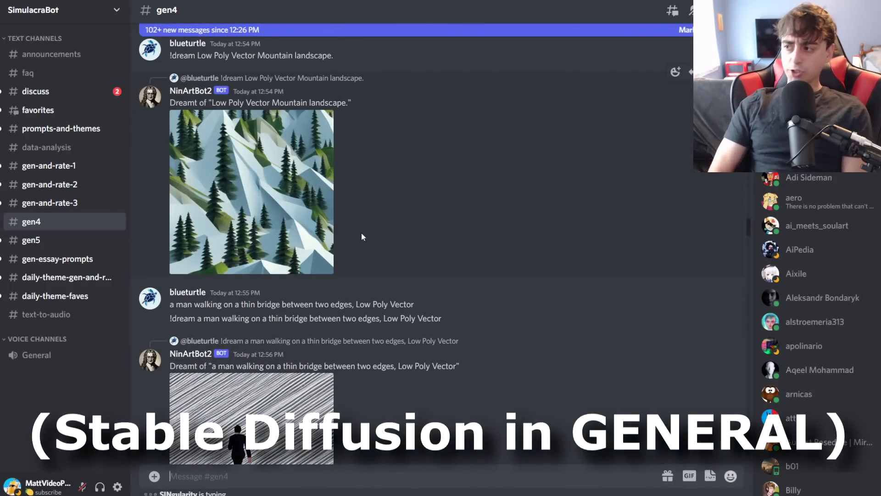
scroll(357, 224, "up", 10)
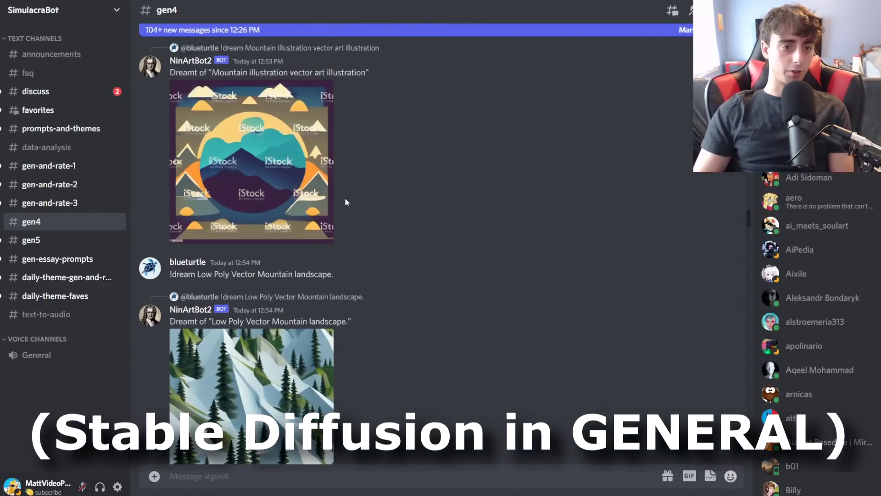
left_click(317, 349)
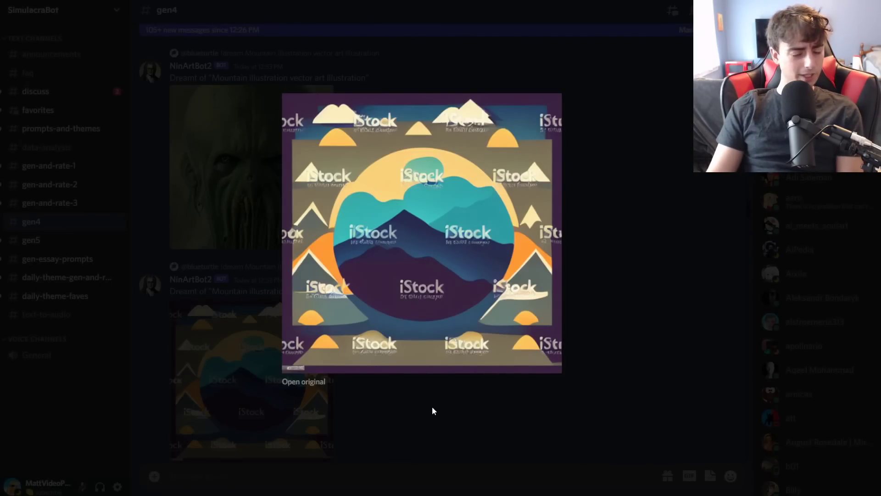
left_click(430, 406)
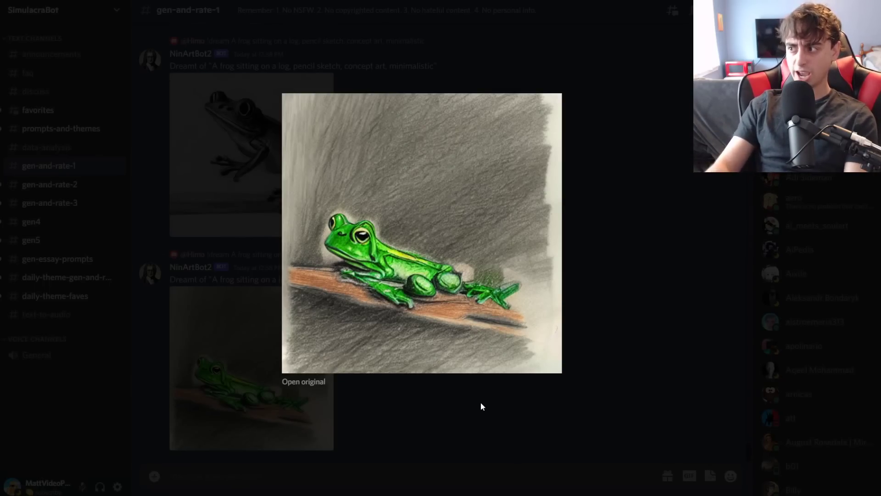
- Scroll up through the frog-on-a-log posts and enlarge two earlier black-and-white sketches
left_click(480, 402)
scroll(354, 319, "up", 10)
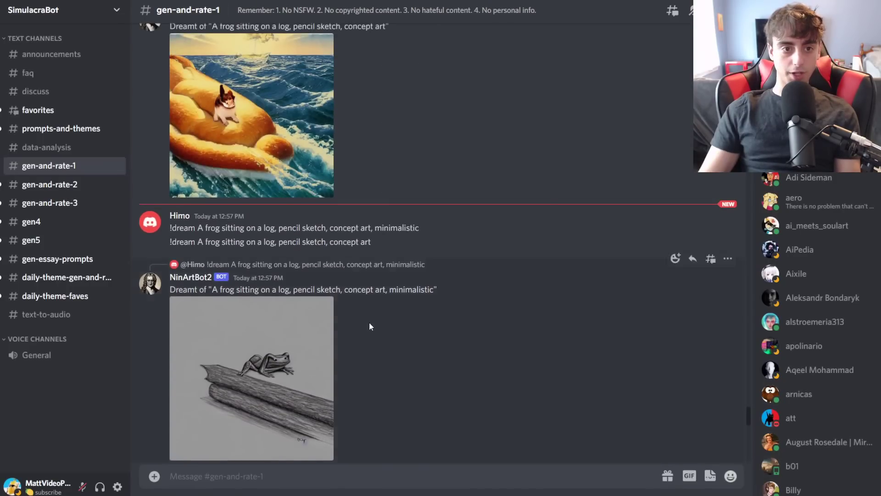
scroll(375, 321, "up", 8)
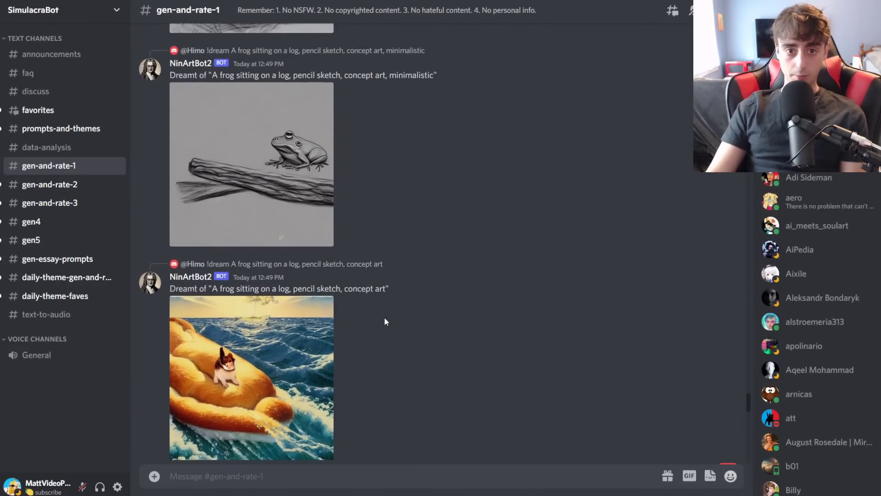
left_click(294, 313)
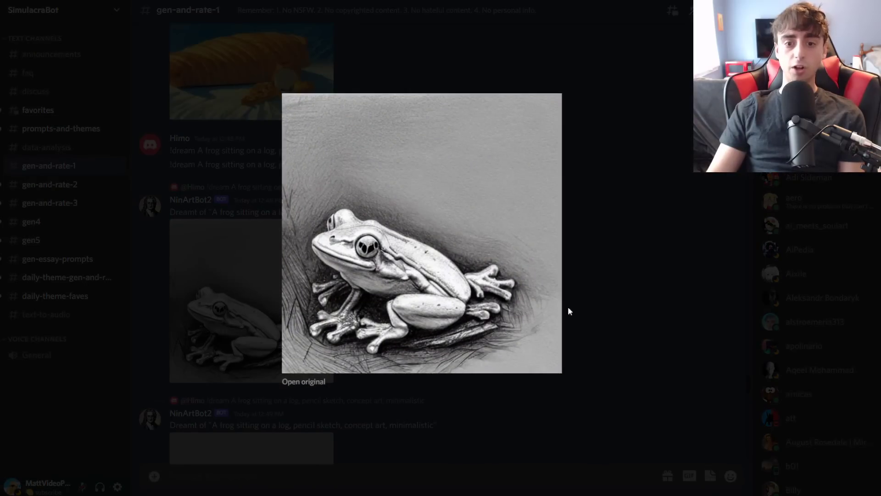
left_click(590, 300)
scroll(379, 329, "up", 5)
left_click(307, 324)
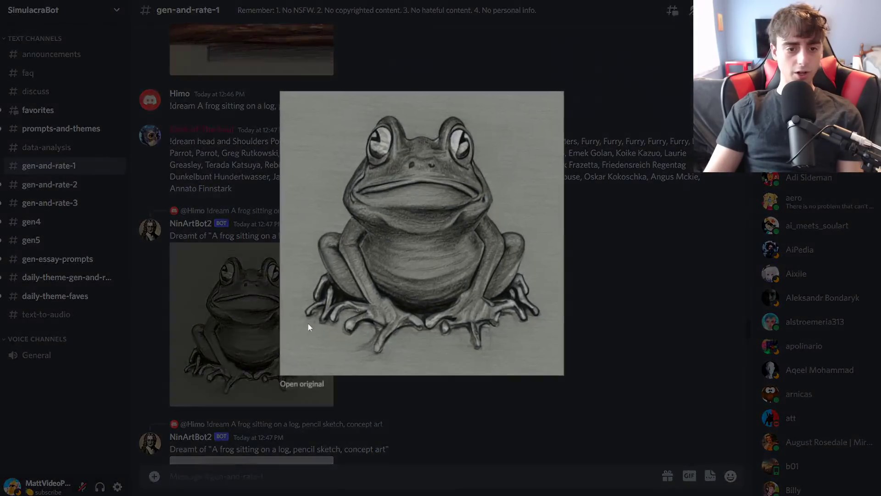
left_click(582, 327)
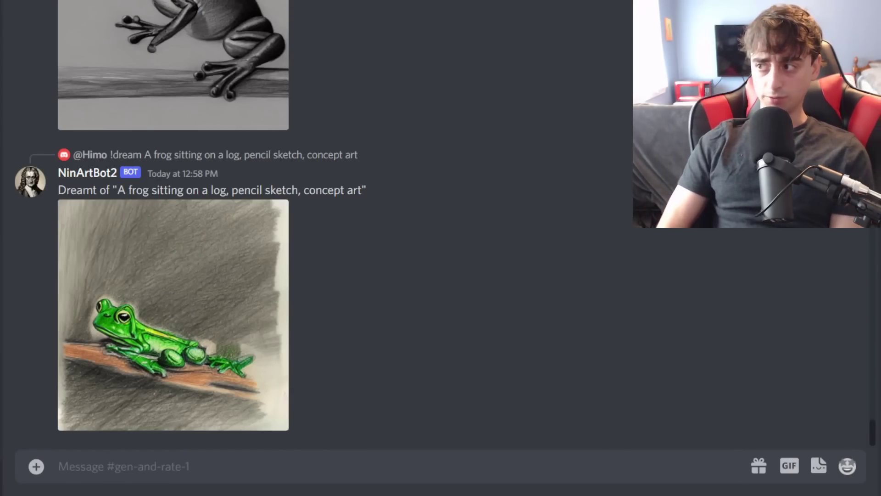
- Send a !dream prompt for a 3D Pixar-style Lemon Character in sunglasses relaxing on the beach
left_click(387, 461)
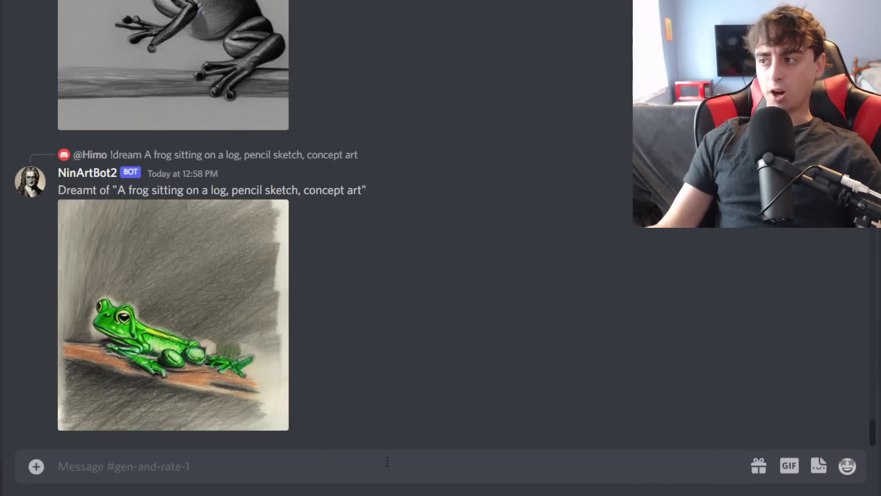
type("!dream")
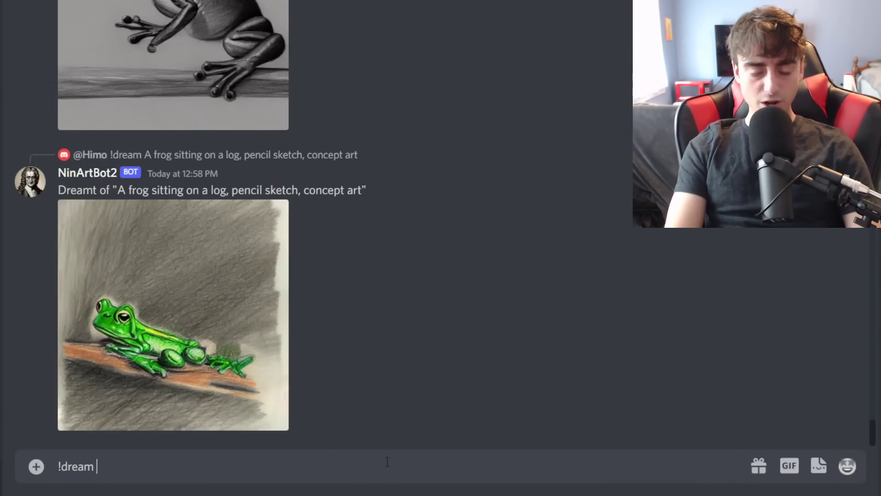
type("3D render, Octane Render, Pixar Still, Lemon Character wearing sunglasses relaxing on the beach")
key("Return")
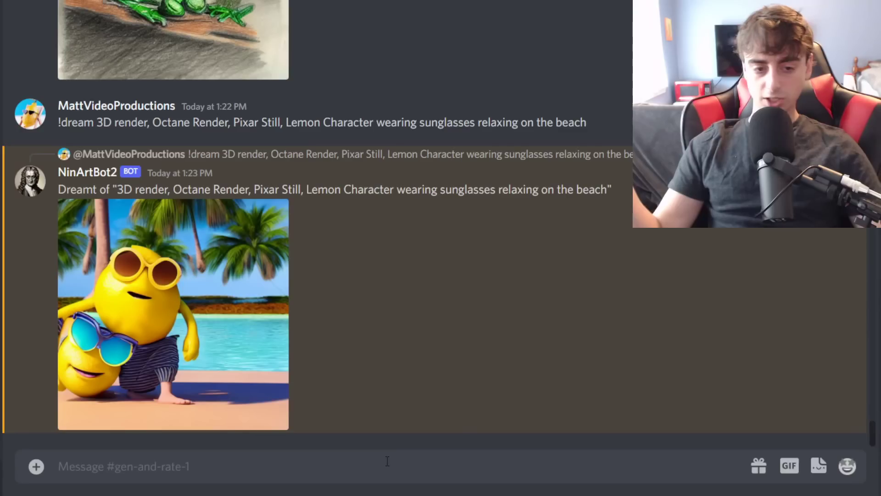
- Open the bot's lemon-character beach image full size
left_click(279, 331)
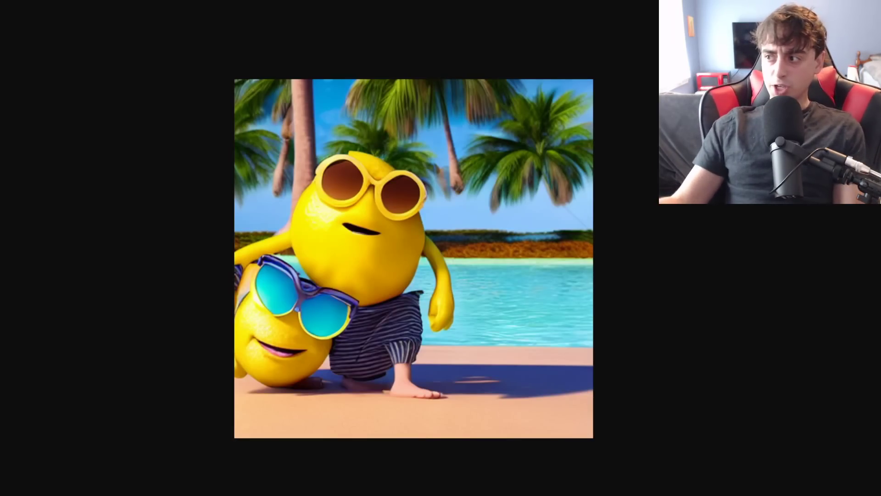
- Finish the 'nature photograph of a frog' prompt and select its wording in the bot's reply
type("hoto")
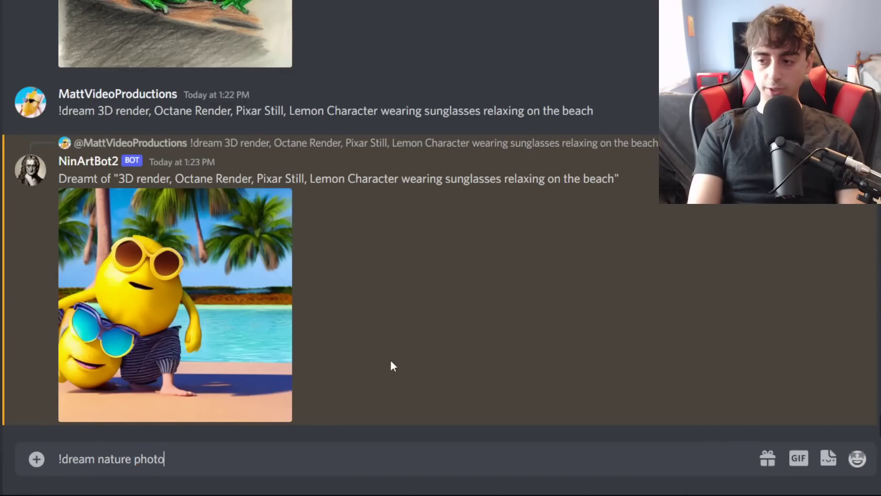
type("graph")
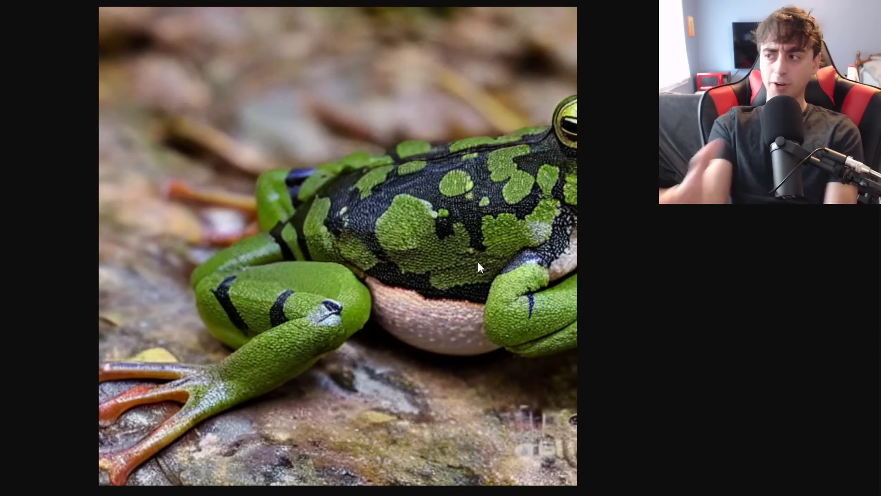
left_click_drag(118, 179, 263, 178)
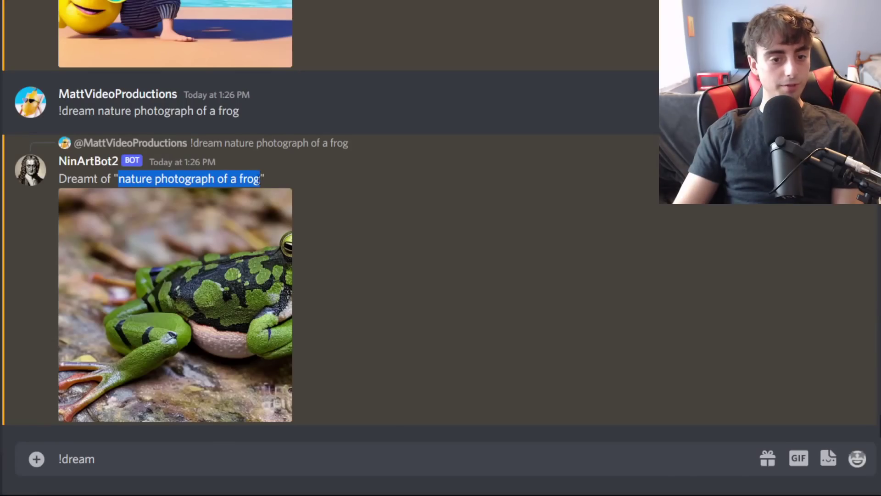
- Return to the drafted prompt and close the enlarged sunset-over-mountains living-room painting
left_click(161, 458)
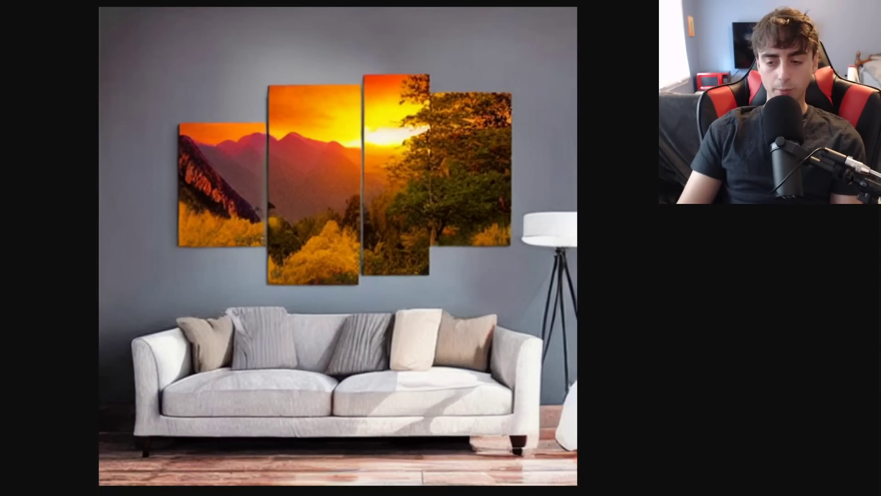
key("Escape")
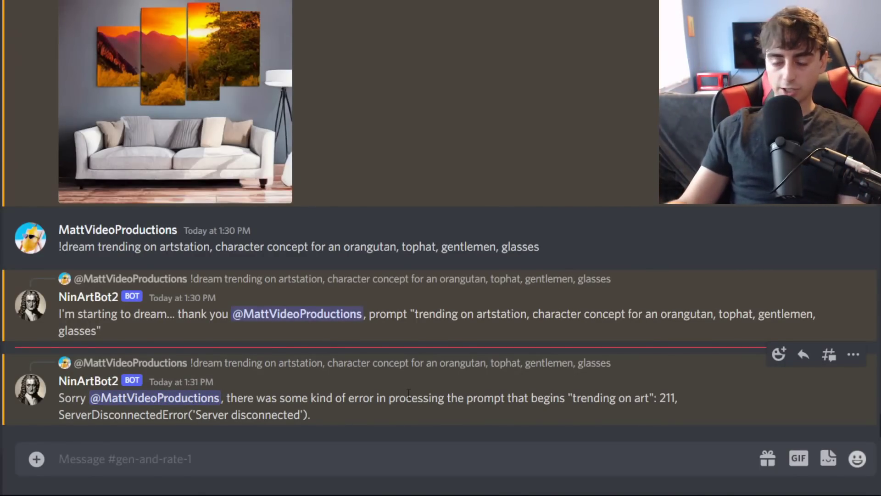
- Resend the orangutan character-concept prompt and enlarge the returned orangutan in glasses and bow tie
type("!dream trending on artstation, character concept for an orangutan, tophat, gentlemen, glasses")
key("Return")
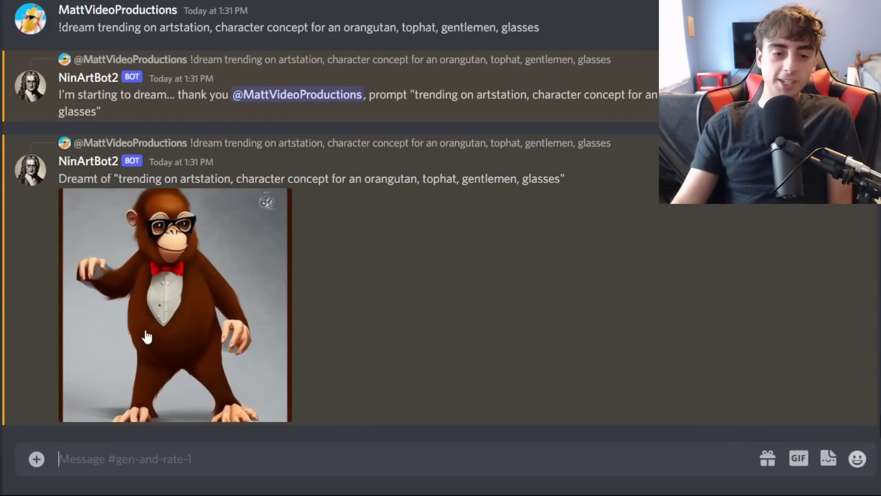
left_click(147, 337)
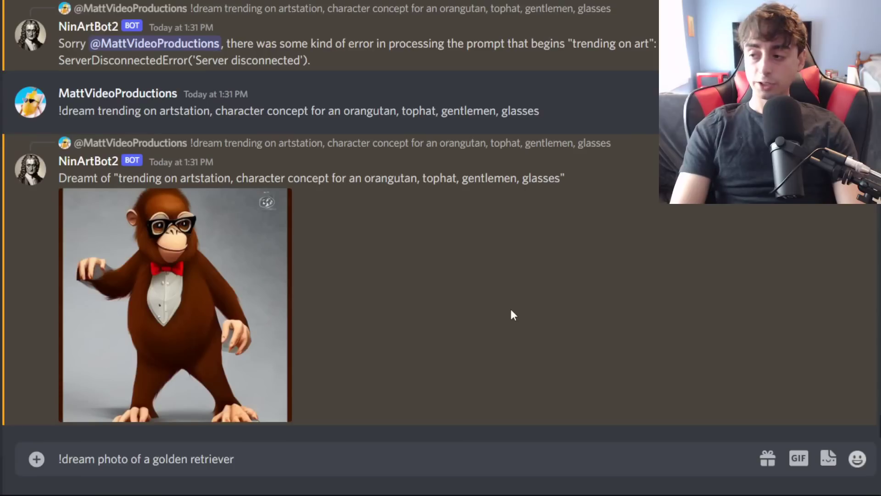
- Send '!dream photo of a golden retriever' and enlarge the smiling retriever photo
key("Return")
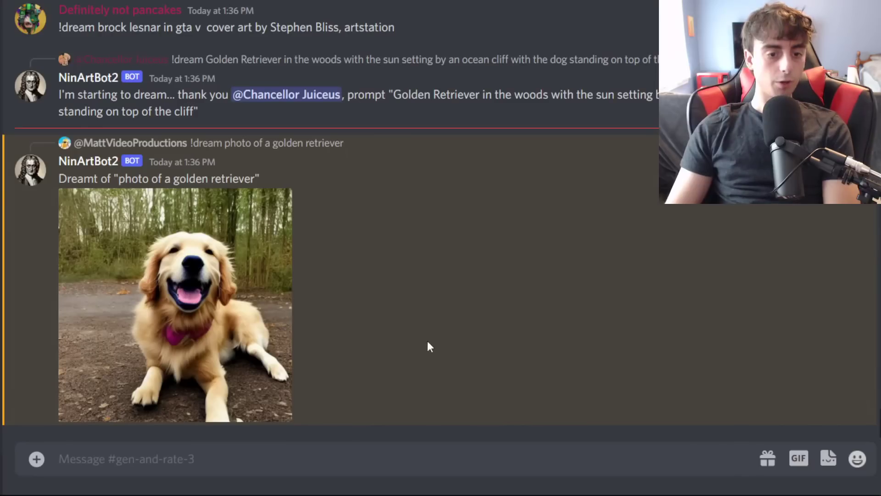
left_click(224, 277)
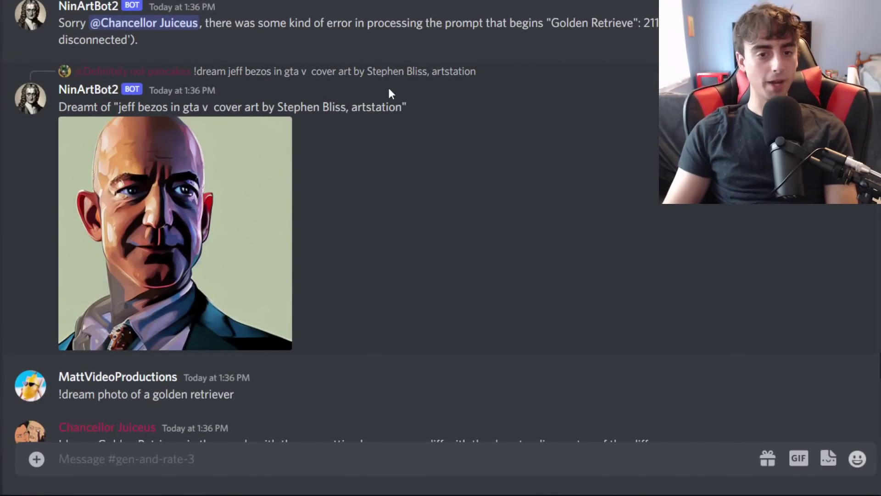
- View a GTA V-style portrait full-size, step through the next two images, then scroll up the chat
left_click(226, 246)
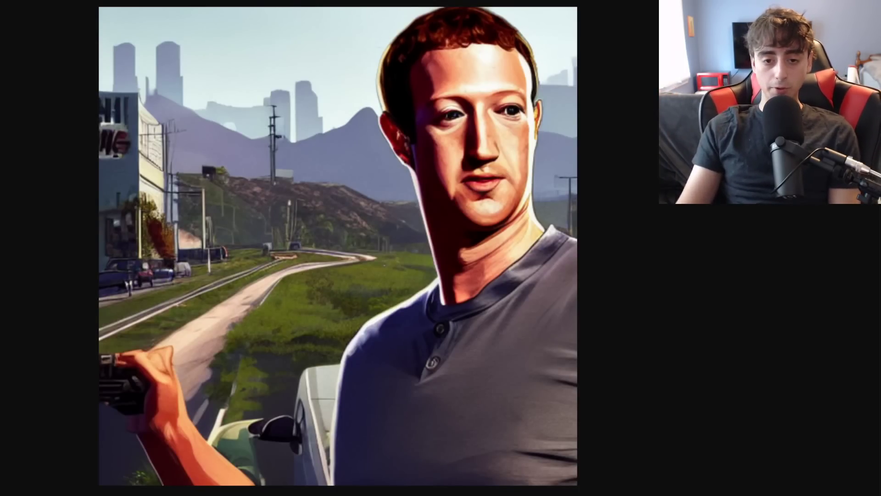
key("Right")
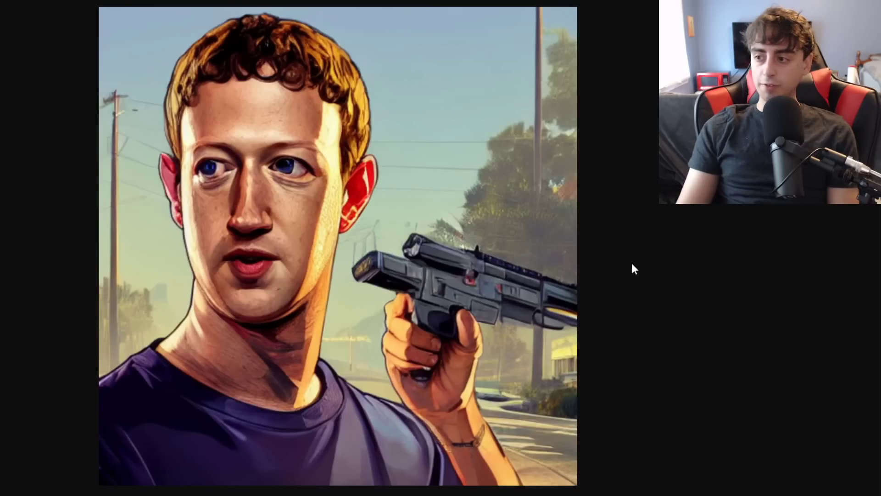
key("Right")
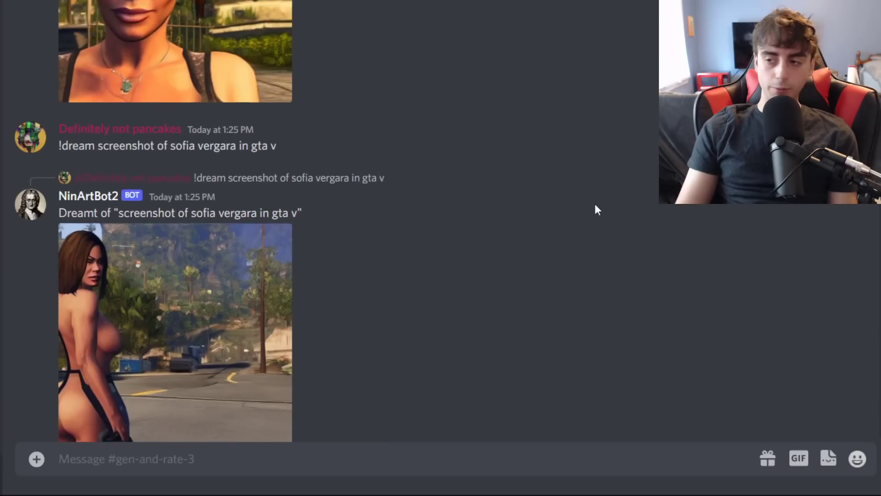
scroll(594, 203, "up", 5)
scroll(591, 197, "up", 15)
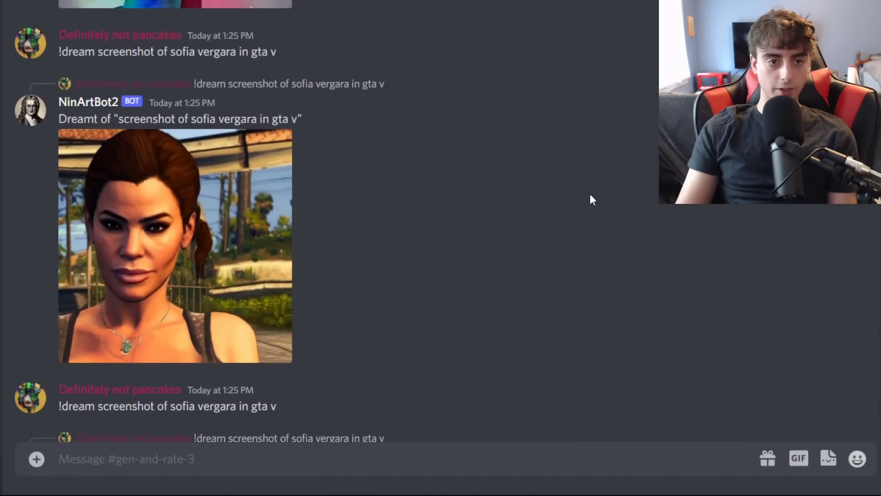